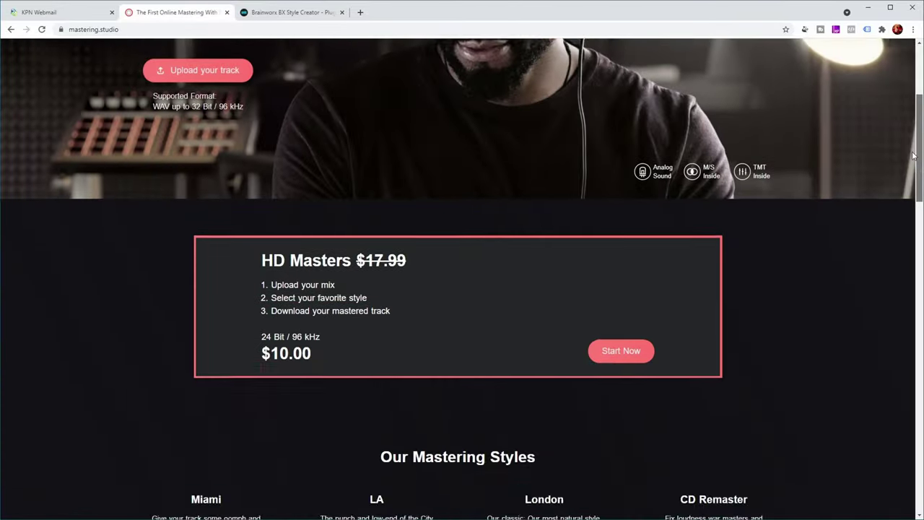
scroll(918, 123, "down", 1)
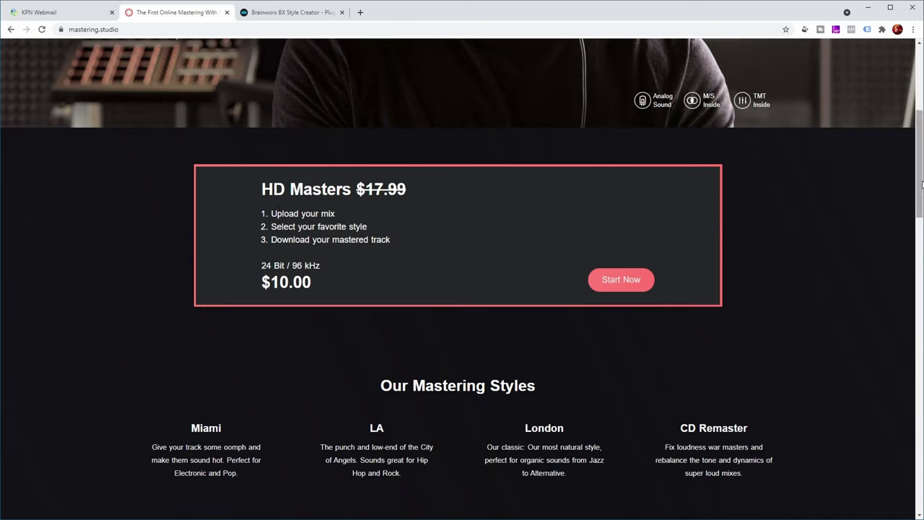
Scroll through the mastering.studio homepage's offer, mastering styles and sound examples, then back to the top.
scroll(328, 253, "down", 4)
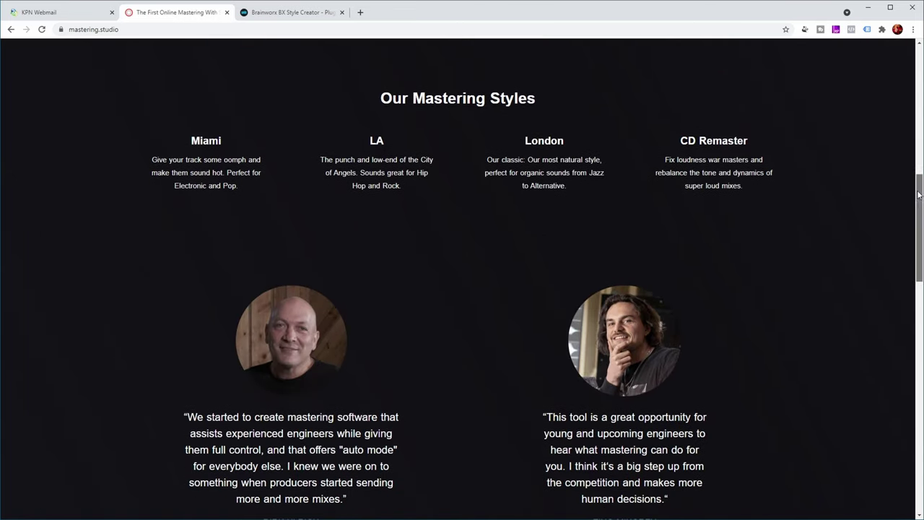
left_click_drag(918, 194, 918, 228)
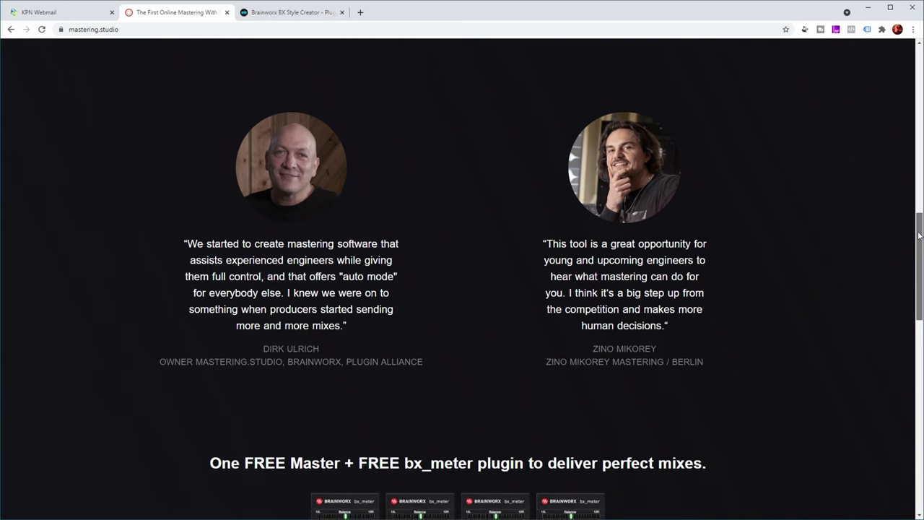
left_click_drag(918, 228, 918, 300)
scroll(368, 226, "down", 1)
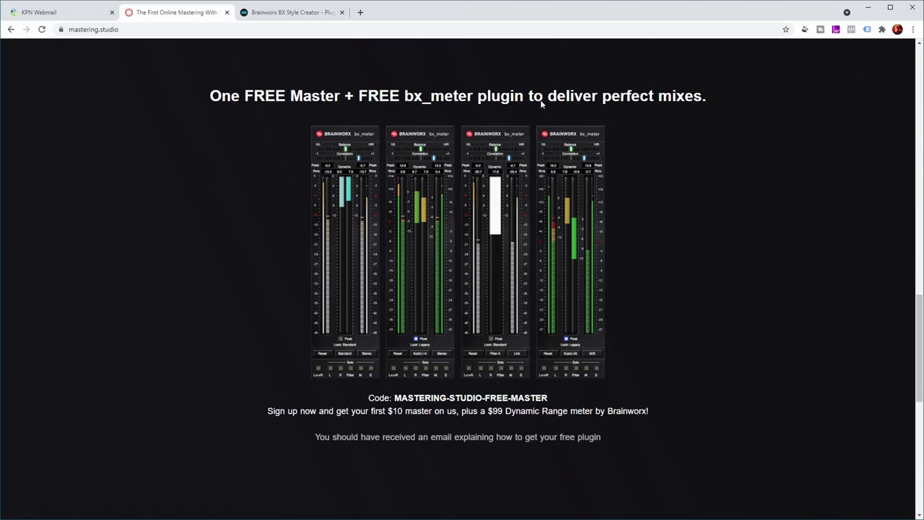
left_click_drag(919, 270, 898, 432)
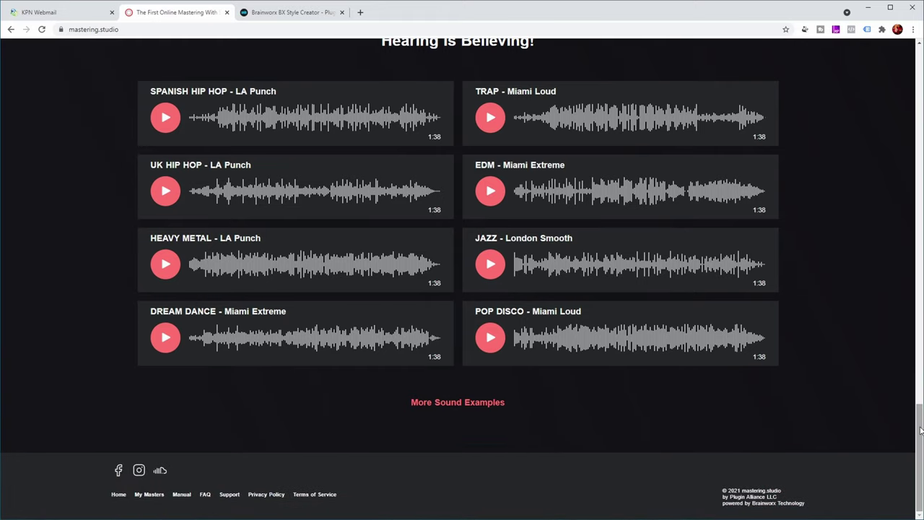
left_click_drag(920, 431, 921, 43)
Go from the Masters page to the Learn page, dismissing the HD Masters pricing offer.
left_click(292, 59)
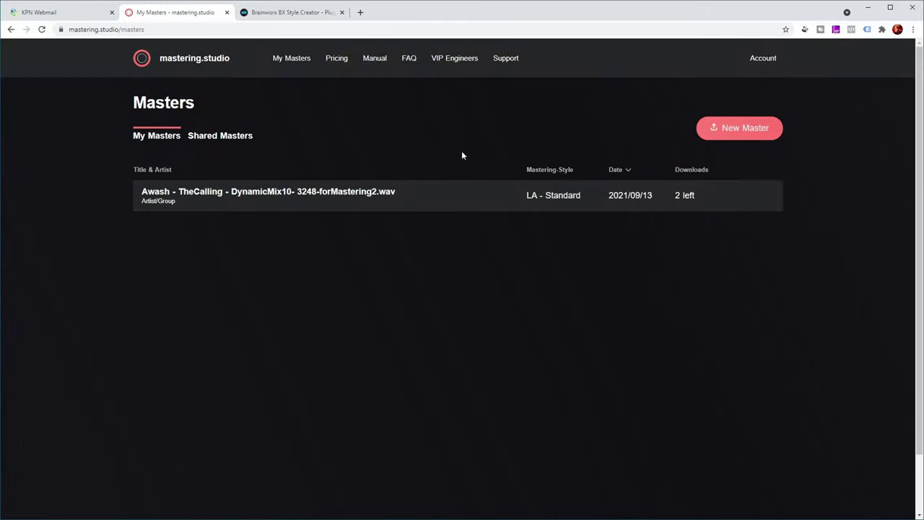
left_click(337, 63)
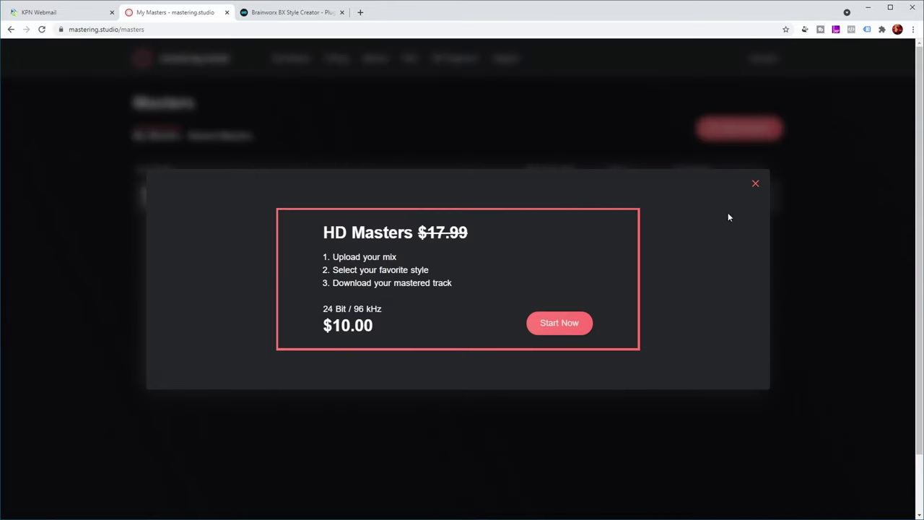
left_click(753, 185)
left_click(589, 202)
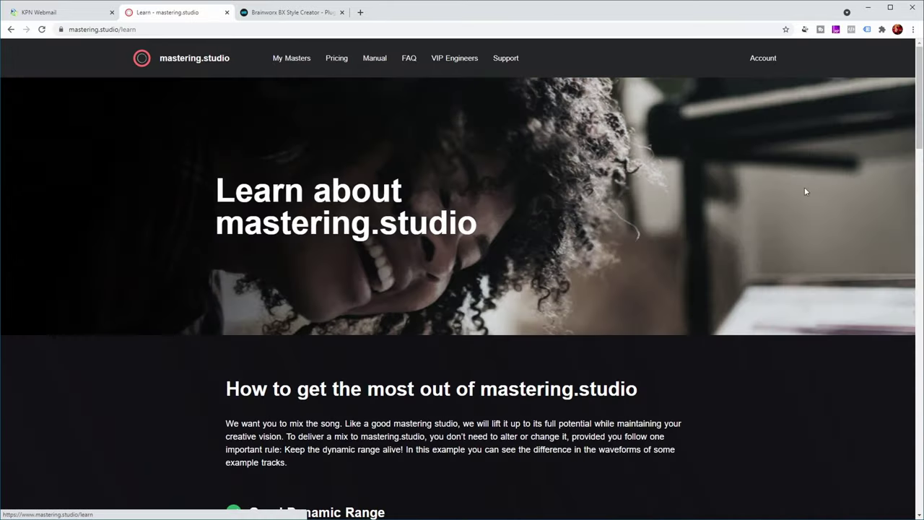
Read down the Learn page, highlighting 'master buss processing' and 'a limiter' along the way.
left_click_drag(917, 97, 917, 173)
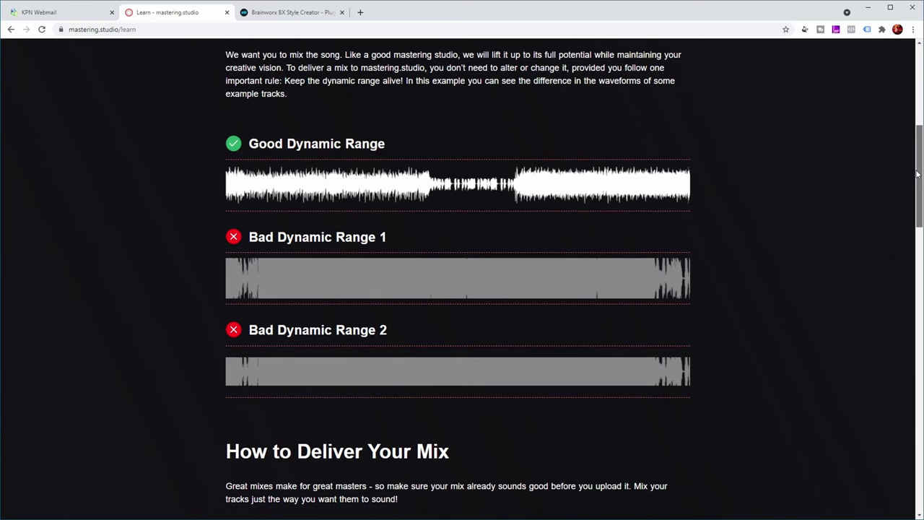
left_click_drag(917, 175, 917, 227)
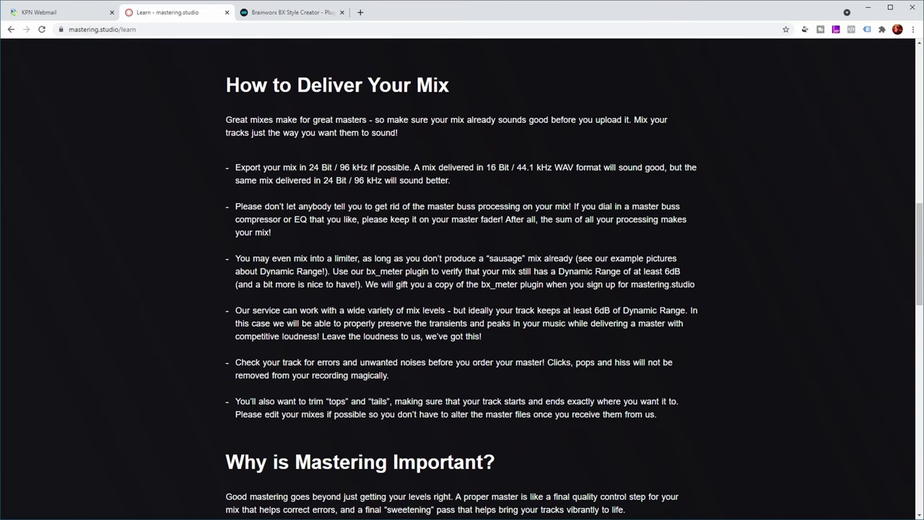
left_click_drag(425, 206, 521, 206)
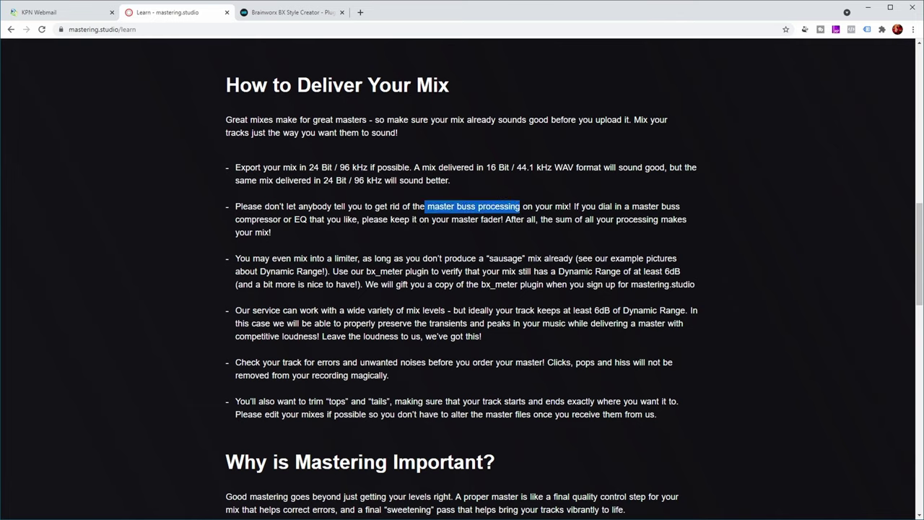
left_click_drag(327, 259, 362, 258)
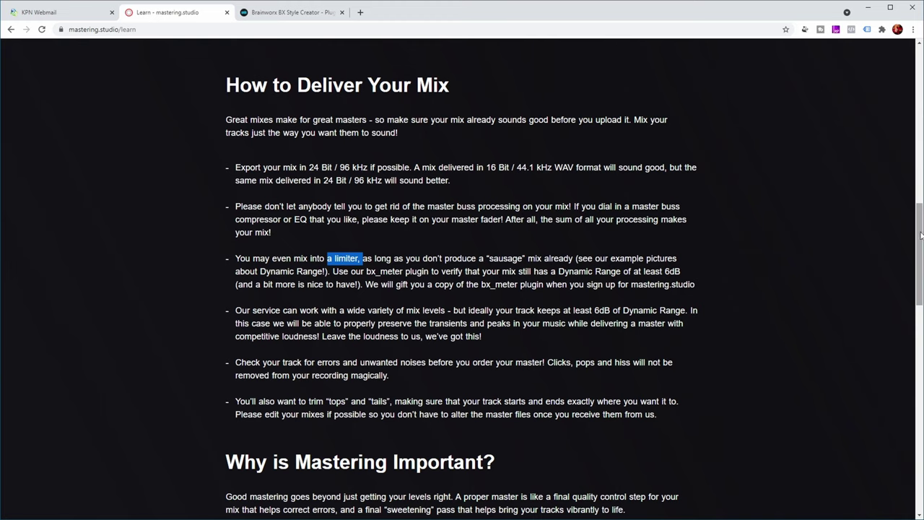
left_click_drag(918, 235, 918, 269)
left_click_drag(235, 243, 675, 283)
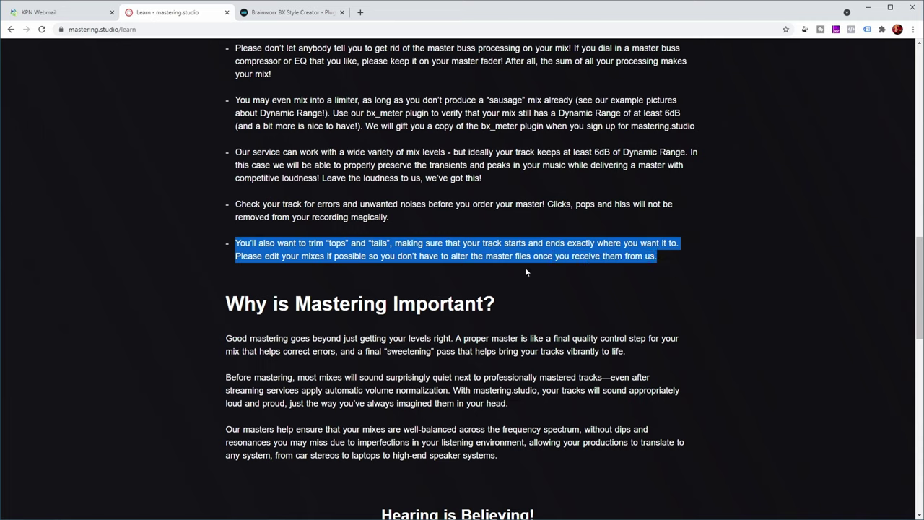
left_click(663, 282)
left_click_drag(916, 271, 909, 312)
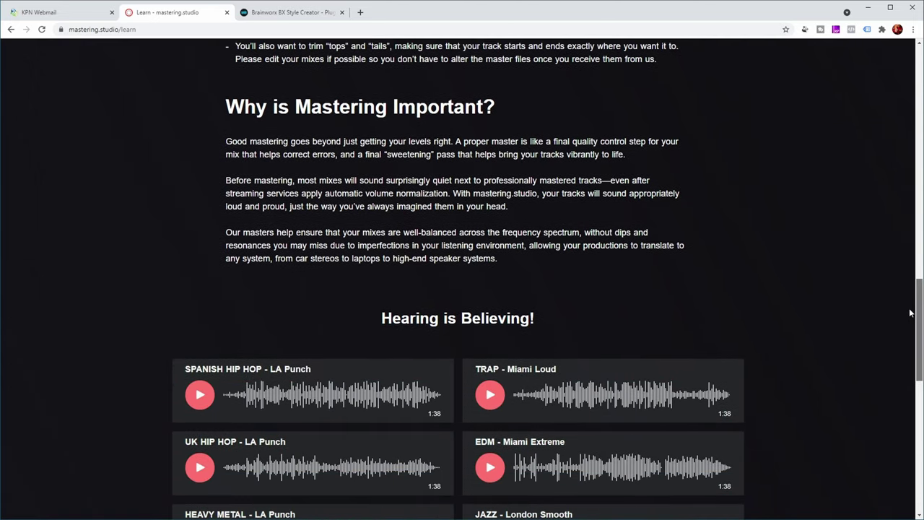
mouse_move(909, 312)
left_mouse_down()
mouse_move(902, 365)
mouse_move(918, 411)
left_mouse_up()
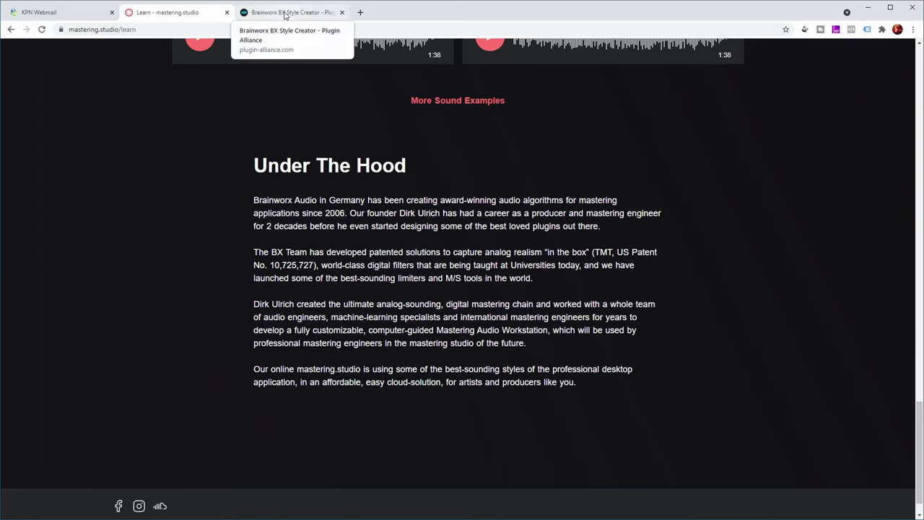
Skim the Brainworx BX Style Creator overview on the Plugin Alliance page.
left_click(285, 13)
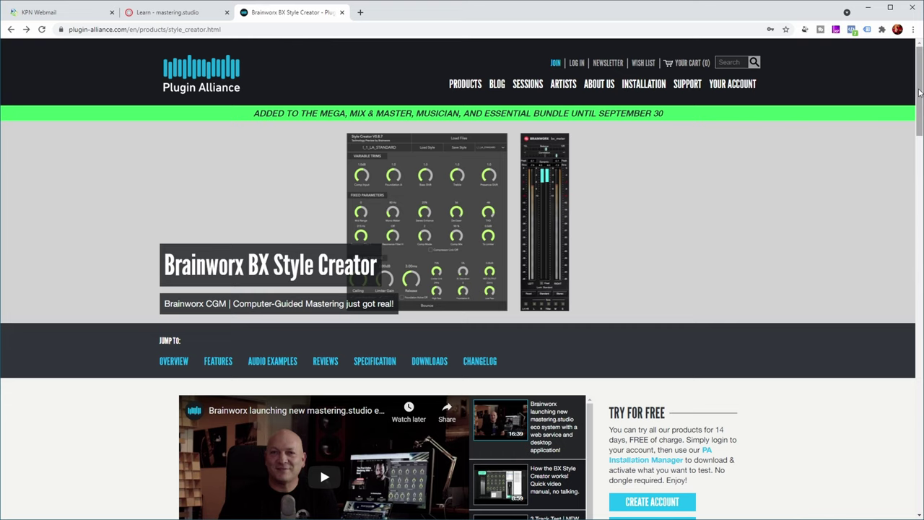
left_click_drag(920, 92, 920, 157)
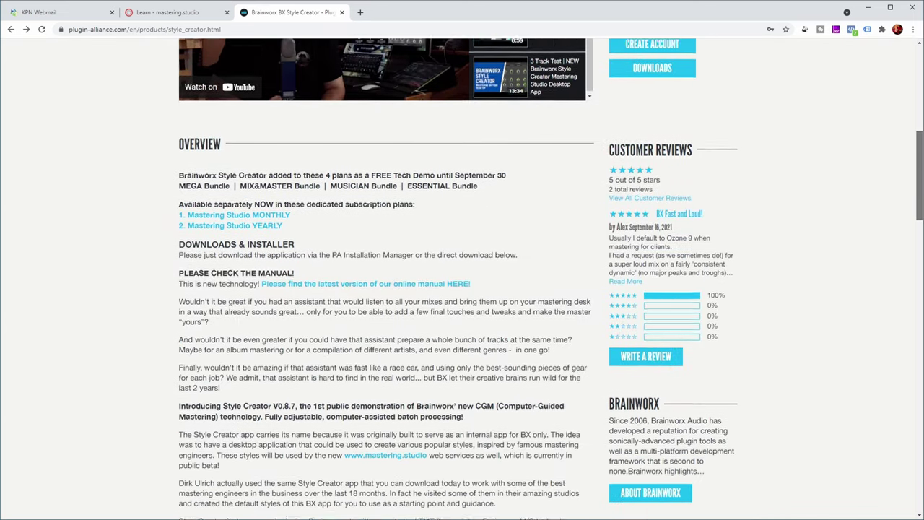
scroll(829, 245, "down", 2)
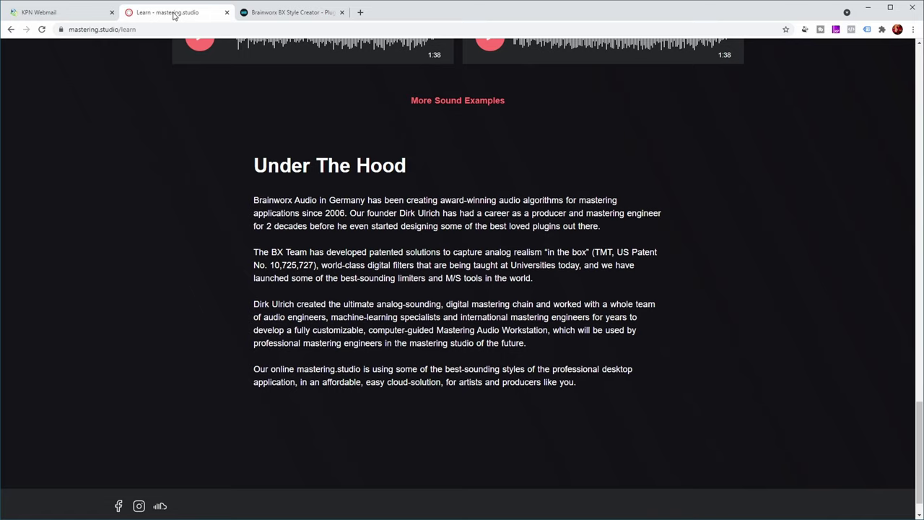
scroll(727, 281, "up", 2)
Look over mastering.studio's FAQ and VIP Engineers pages, ending back on the home page.
scroll(722, 281, "up", 5)
left_click(409, 59)
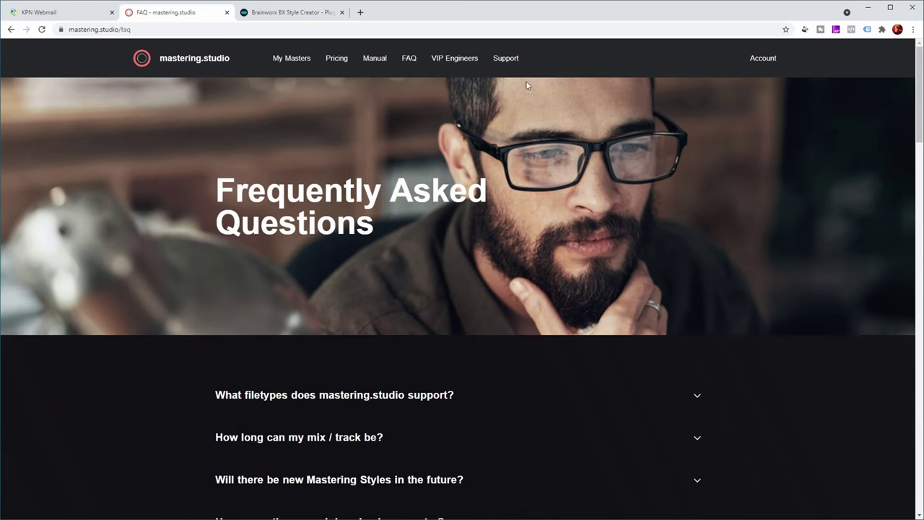
left_click(454, 59)
left_click_drag(919, 123, 919, 347)
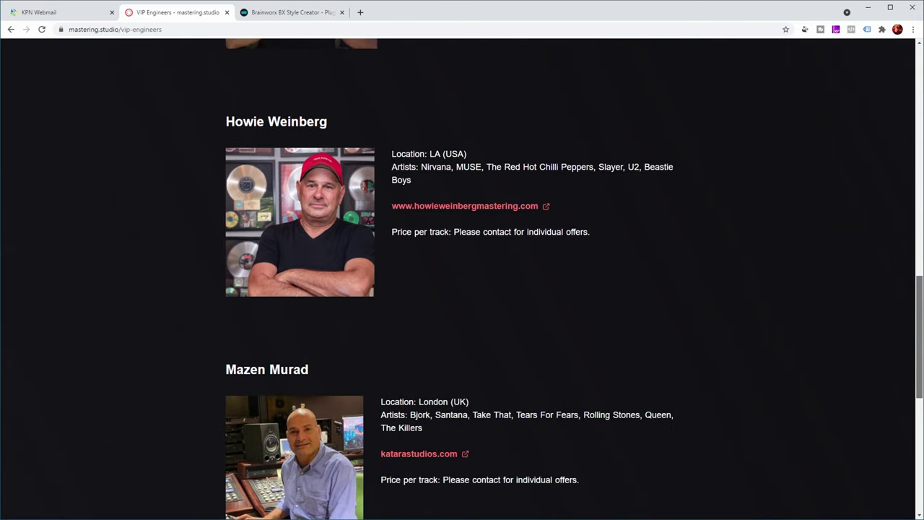
left_click_drag(920, 347, 919, 469)
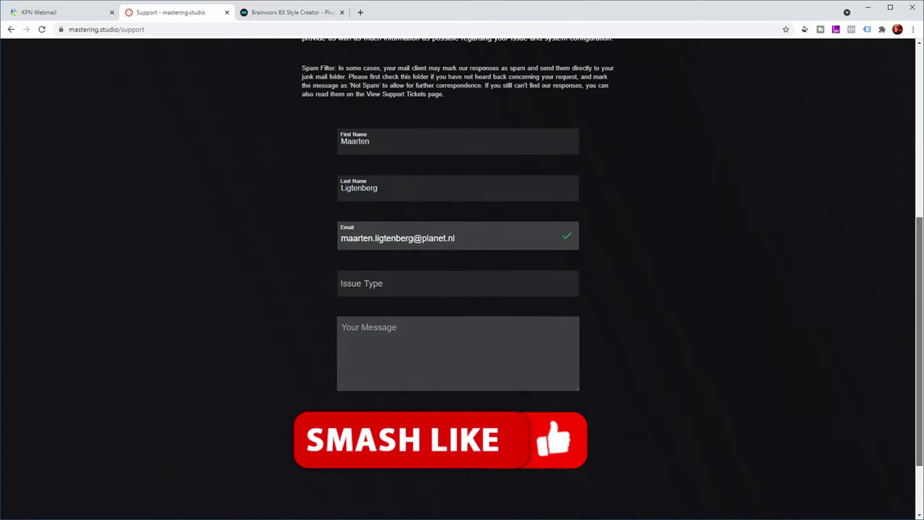
left_click_drag(922, 128, 921, 164)
scroll(726, 166, "up", 1)
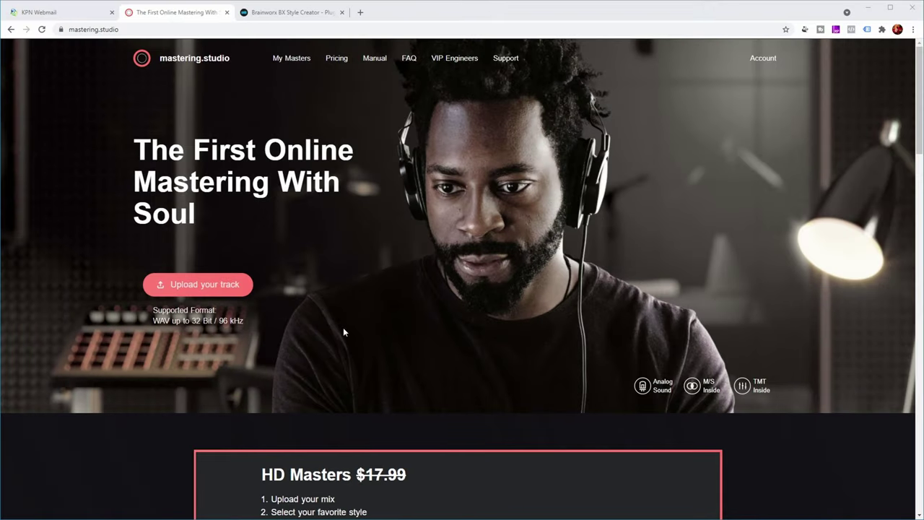
Upload DynamicMix10 3248-forMastering2.wav from the Cubase Mixes folder to mastering.studio.
left_click(203, 288)
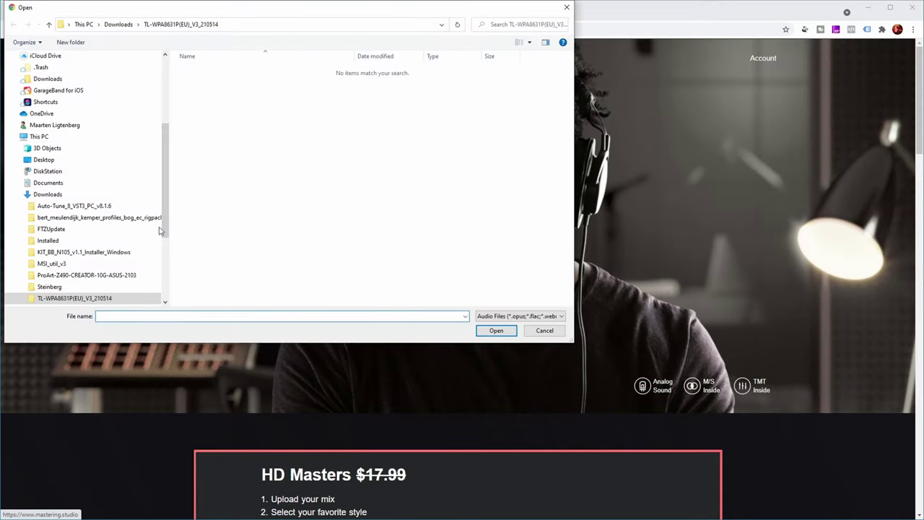
left_click(295, 81)
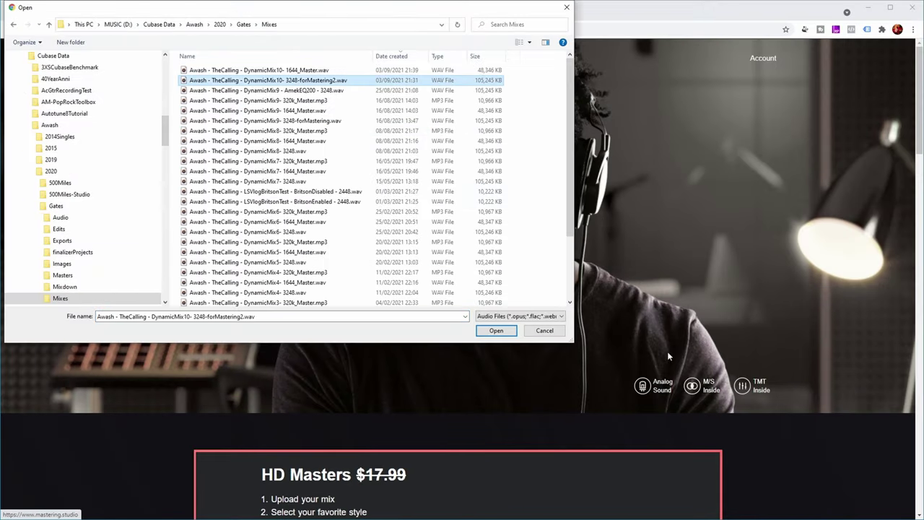
left_click(496, 332)
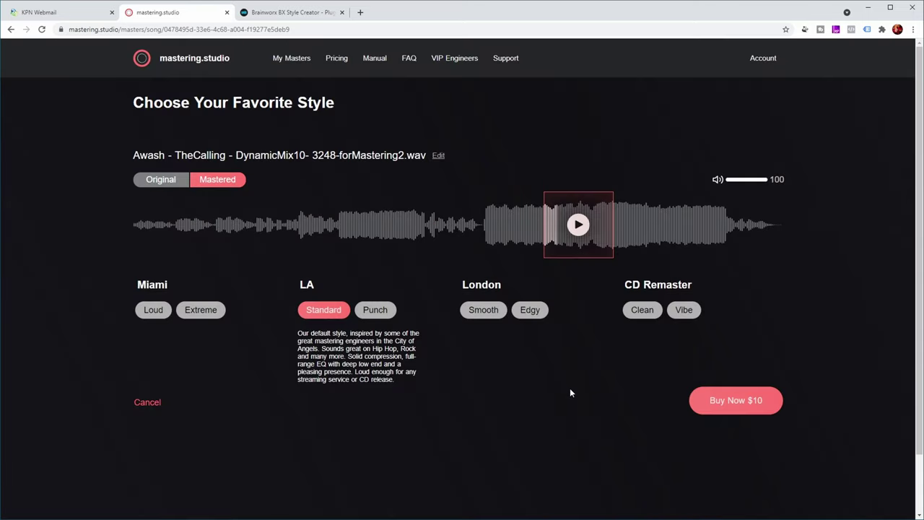
Lower preview volume to about 66 and A/B the original against the LA Standard master.
left_click_drag(767, 179, 754, 179)
left_click(172, 184)
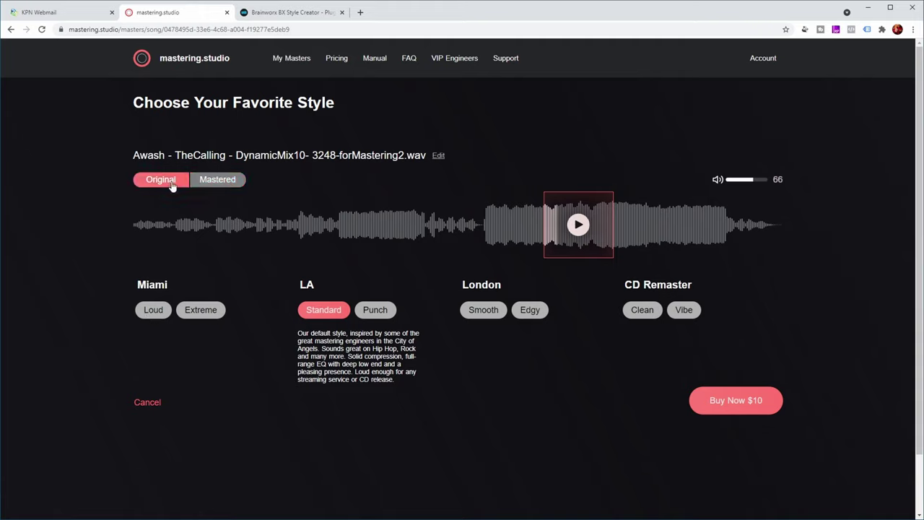
left_click(216, 182)
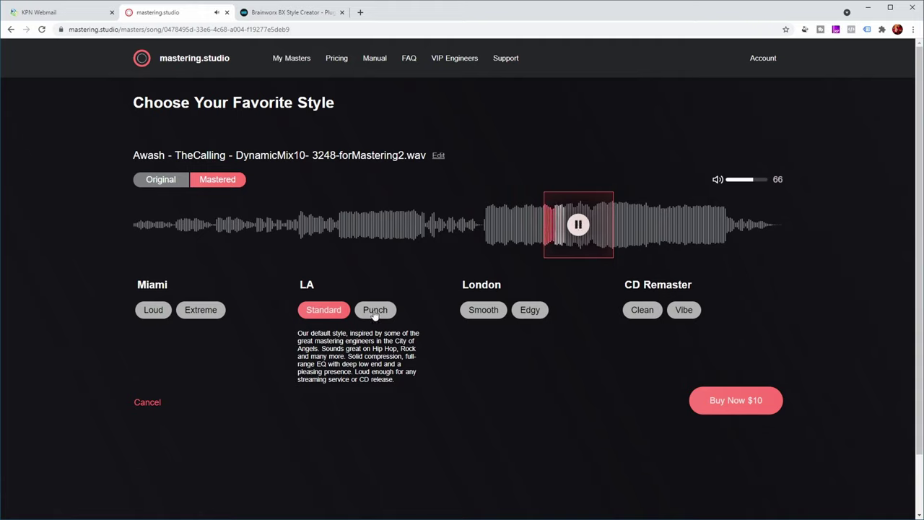
Audition the LA Punch, London Smooth, London Edgy, Miami Loud and Miami Extreme styles.
left_click(376, 312)
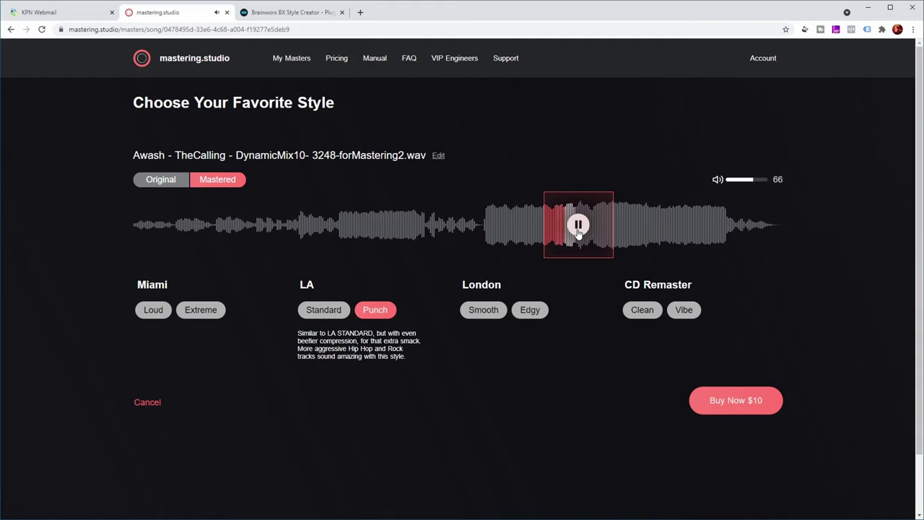
left_click(485, 313)
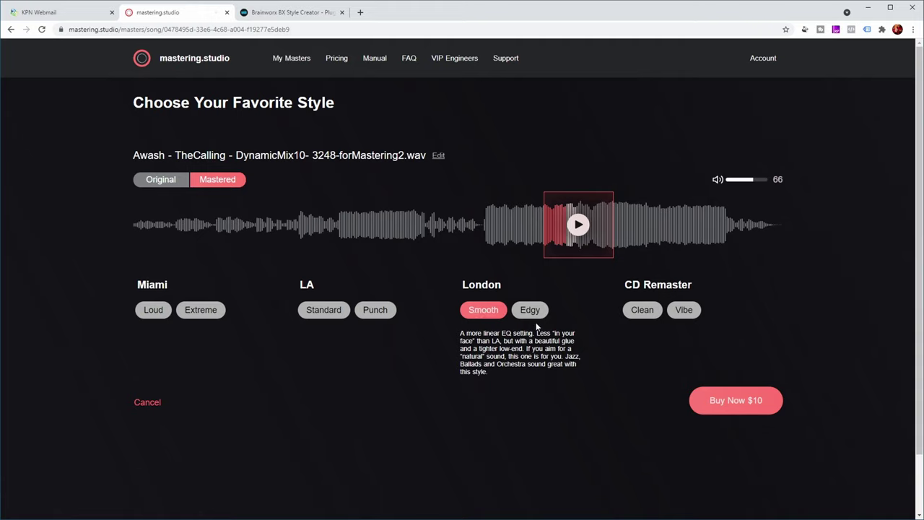
left_click(586, 231)
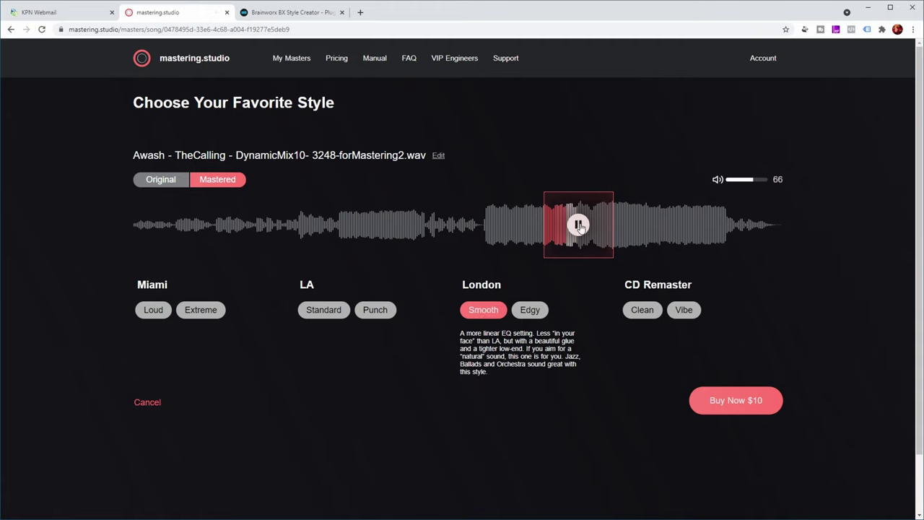
left_click(531, 311)
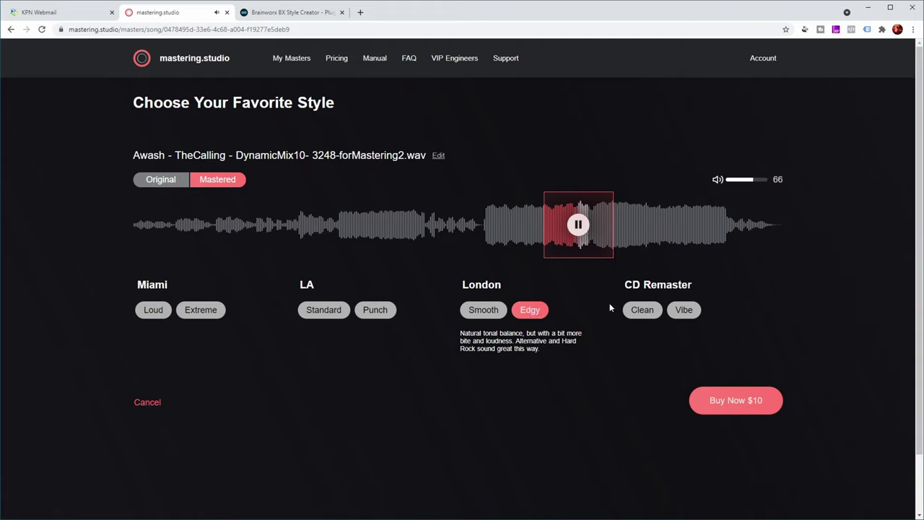
left_click(151, 311)
left_click(582, 227)
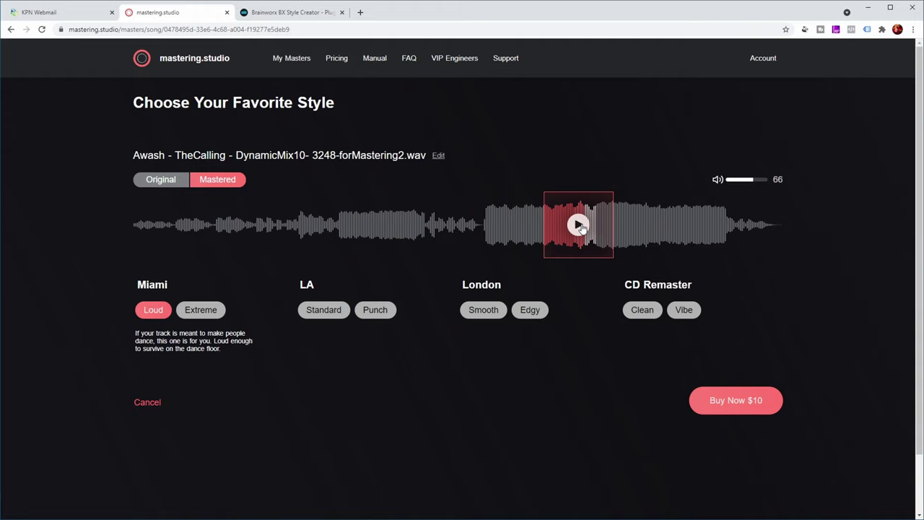
left_click(207, 311)
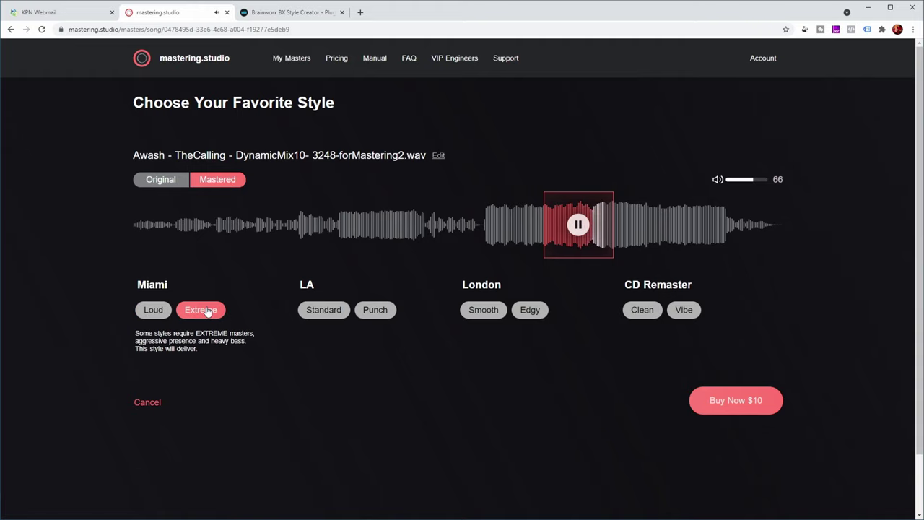
left_click(151, 312)
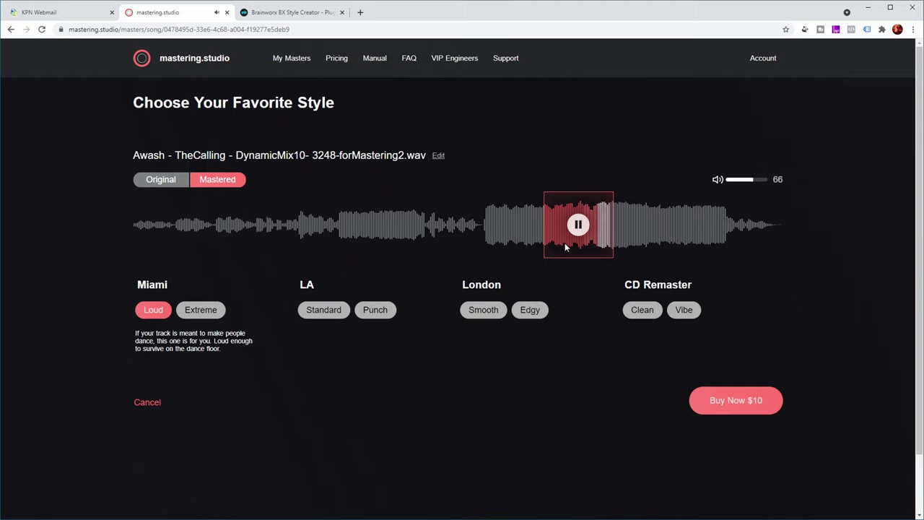
left_click(578, 226)
Return to LA Standard, compare it with the original mix, and stop playback.
left_click(324, 316)
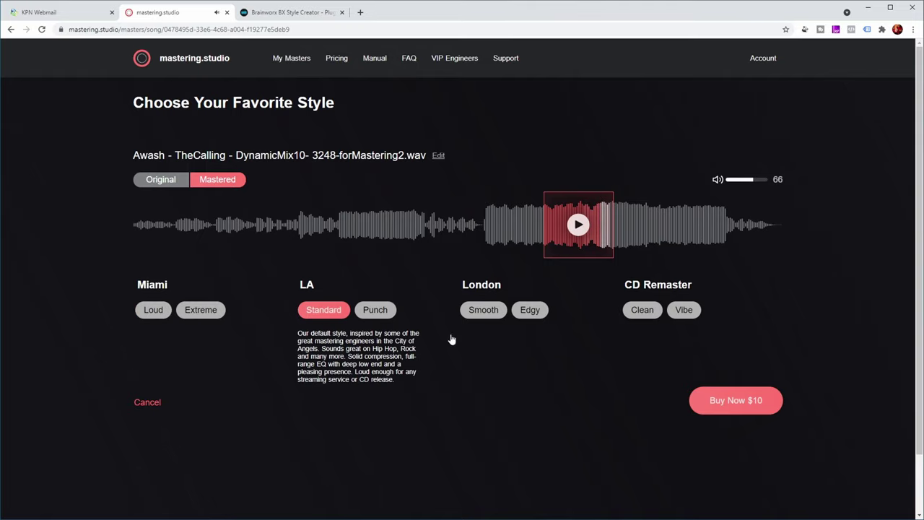
left_click(163, 184)
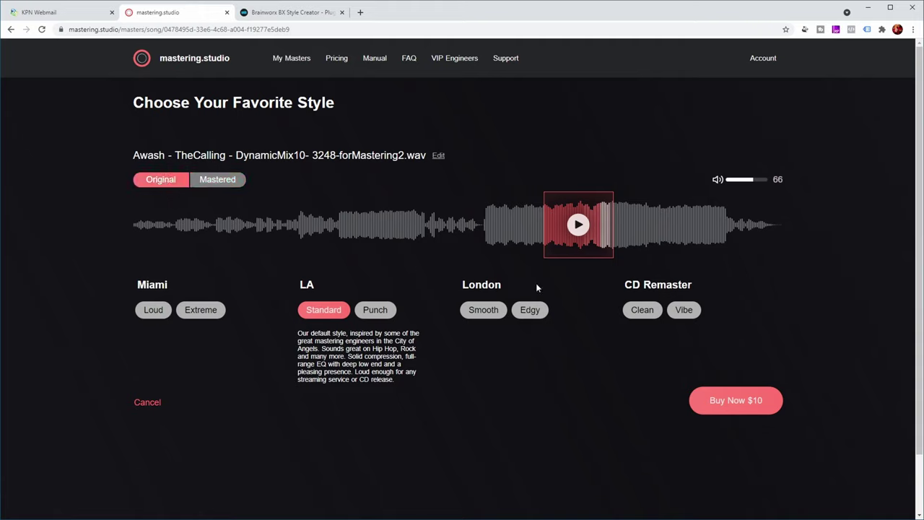
left_click(164, 185)
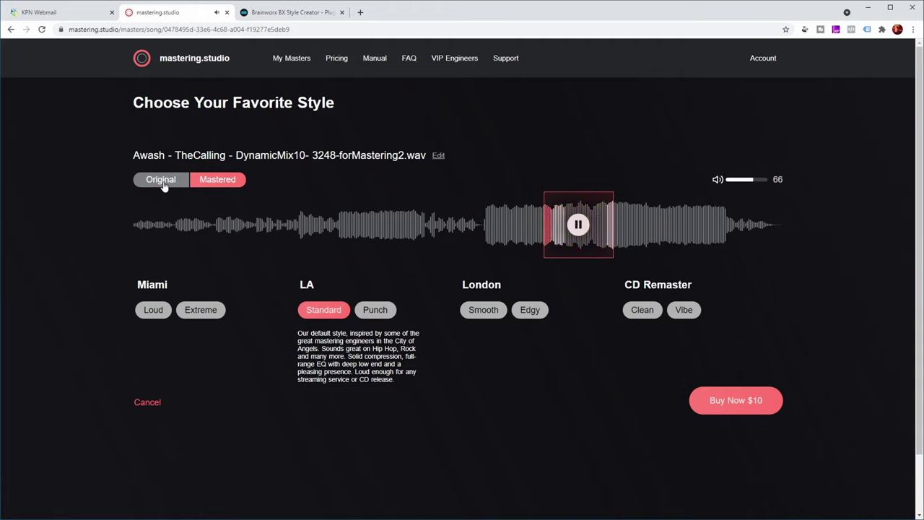
left_click(163, 185)
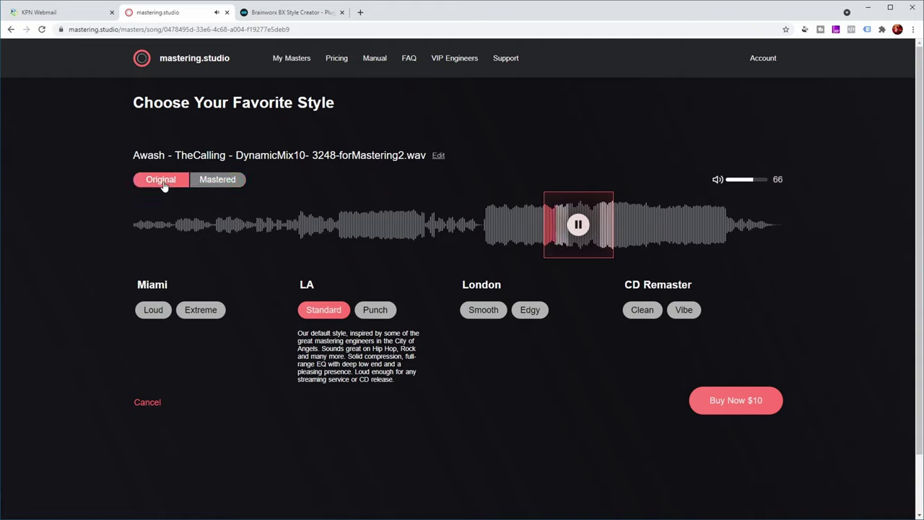
left_click(578, 229)
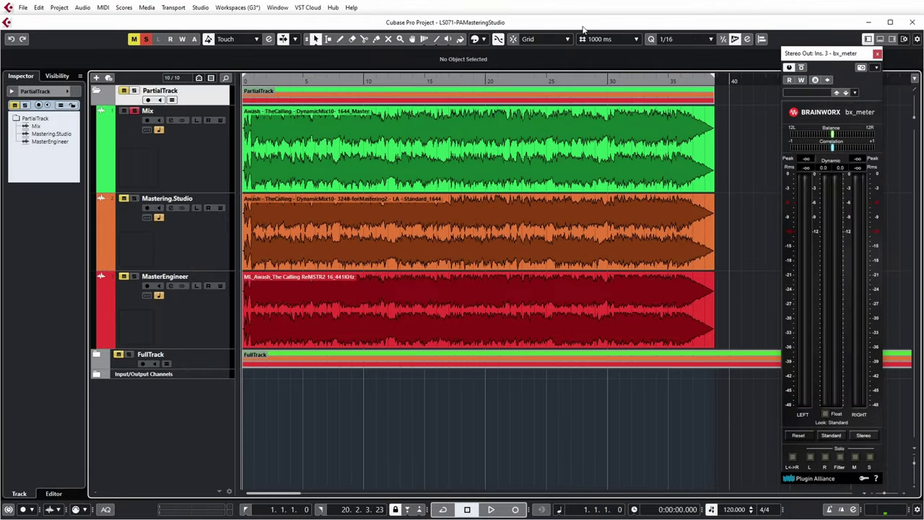
Select the Mix, MasterEngineer and Mastering.Studio tracks, then collapse the PartialTrack folder.
left_click(208, 159)
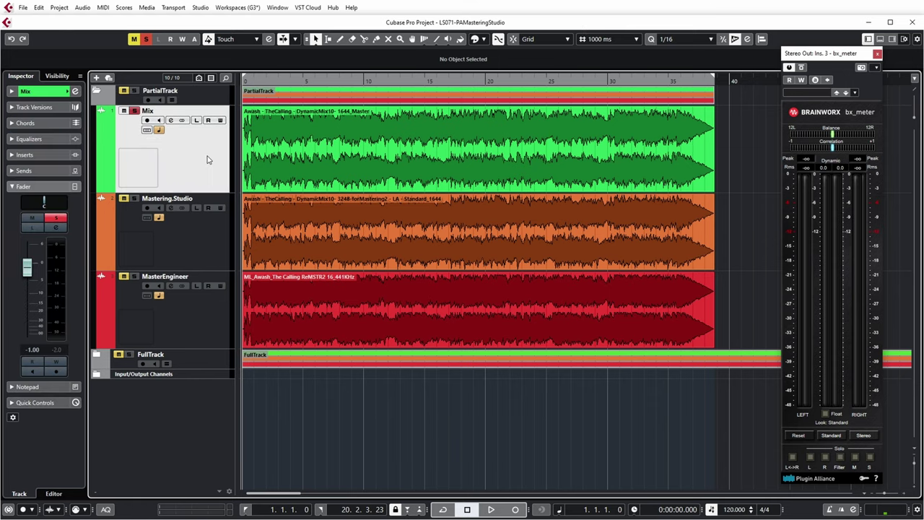
left_click(202, 329)
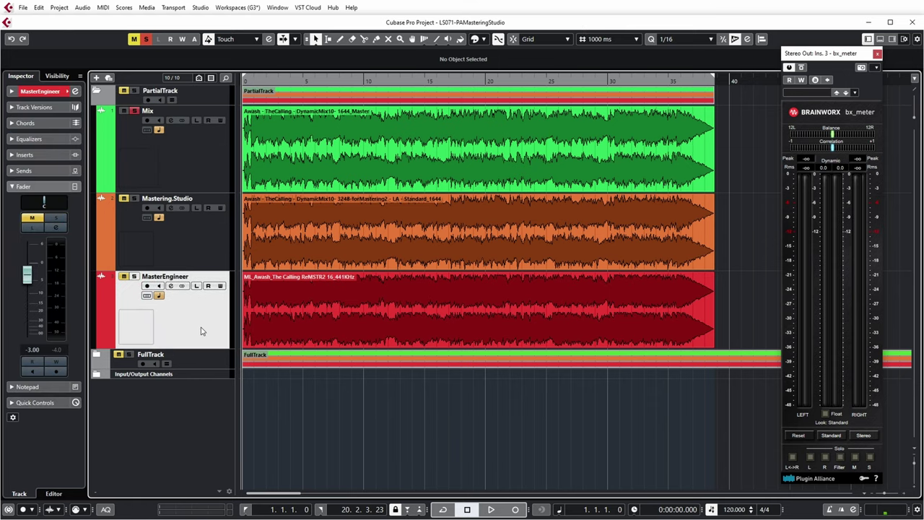
left_click(197, 246)
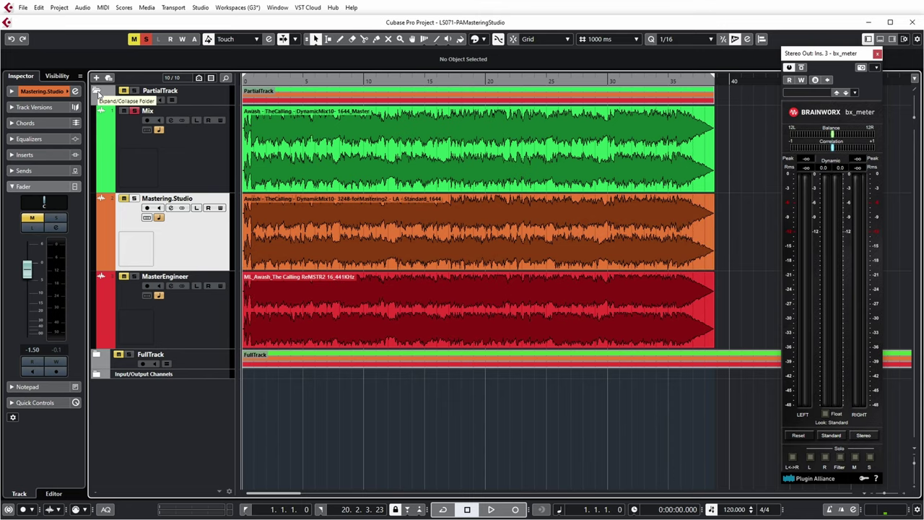
left_click(97, 93)
Expand FullTrack and run Statistics: integrated loudness -12.2, -11.7 and -10.1 LUFS.
left_click(97, 110)
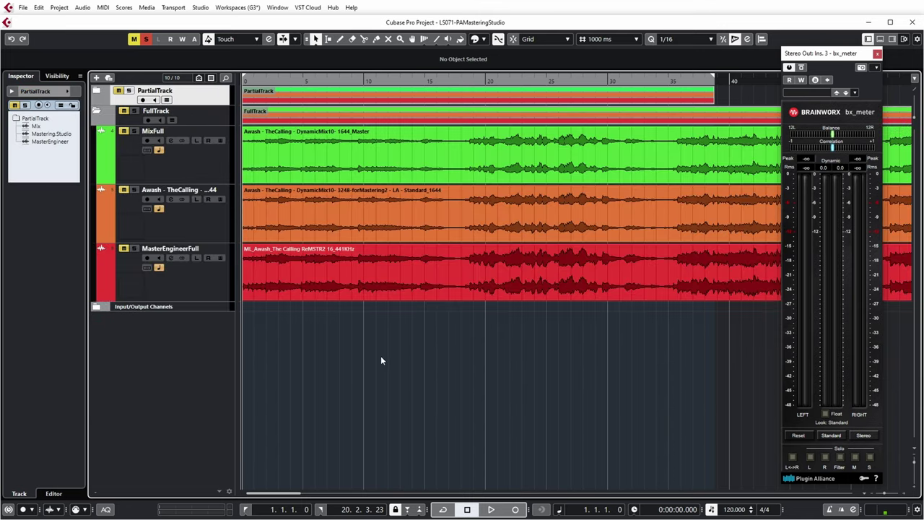
left_click(371, 160)
left_click(83, 7)
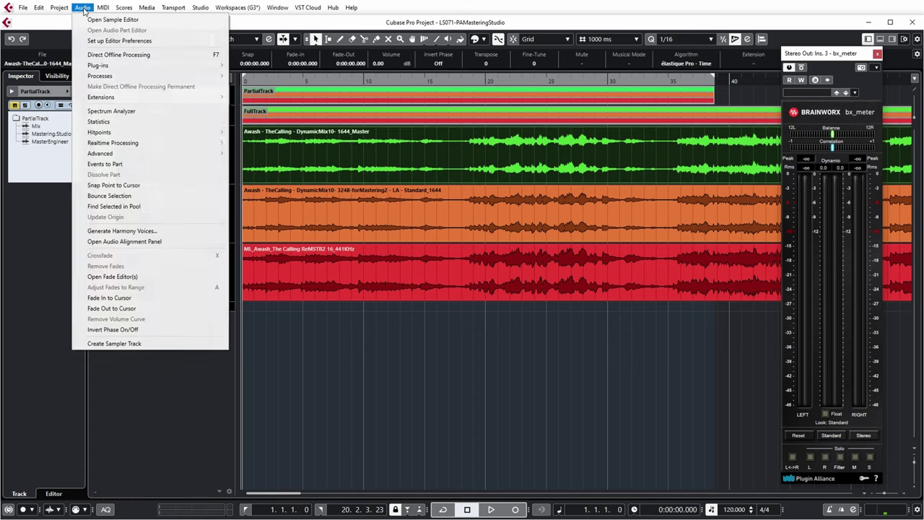
left_click(166, 121)
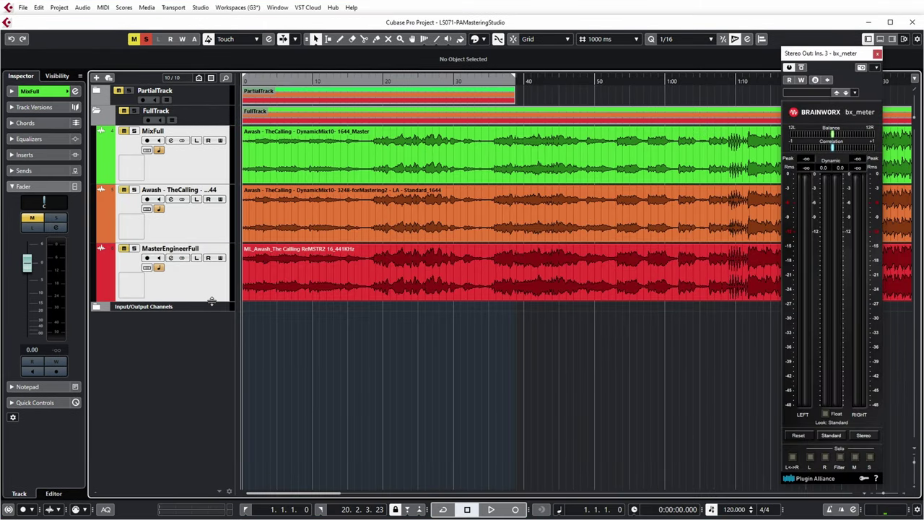
Enlarge the full-length tracks and inspect MixFull, the orange master and MasterEngineerFull event details.
left_click_drag(211, 301, 212, 339)
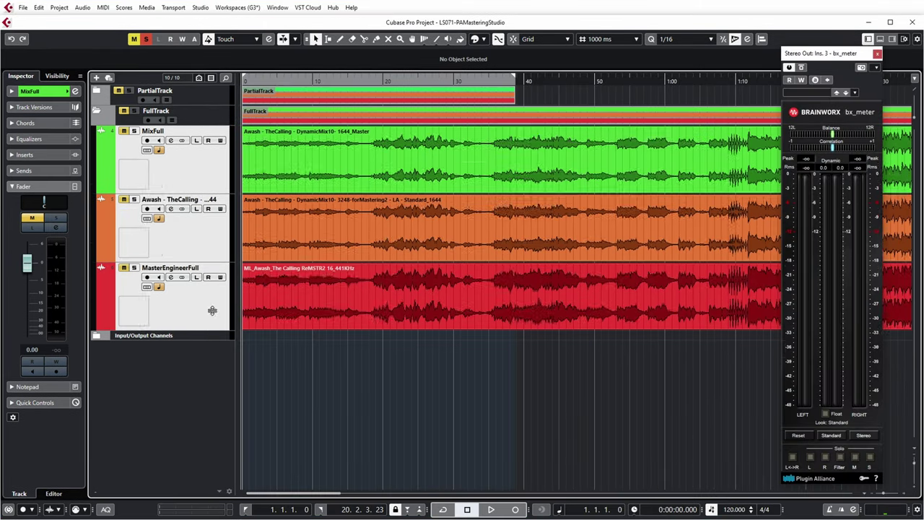
left_click(553, 188)
left_click(547, 273)
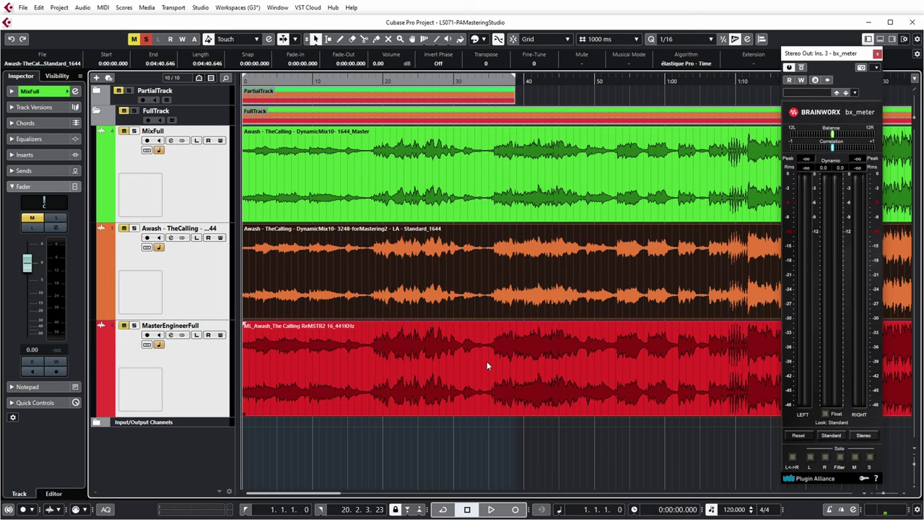
left_click(526, 374)
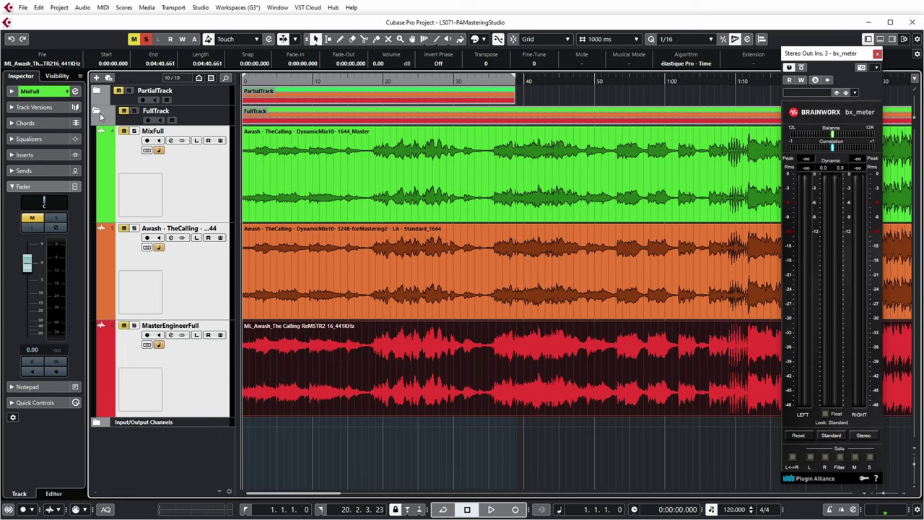
Collapse the FullTrack folder, expand PartialTrack and zoom the timeline in on the excerpt.
left_click(99, 114)
left_click(97, 92)
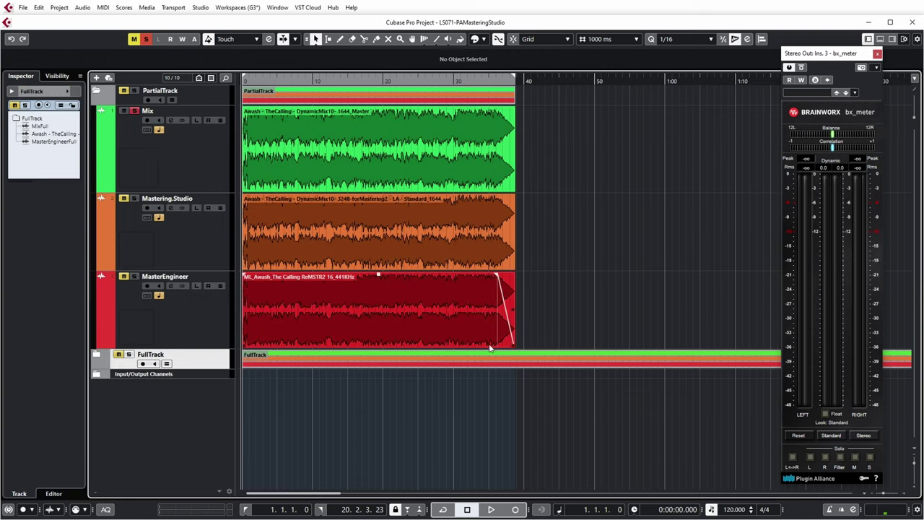
key("h")
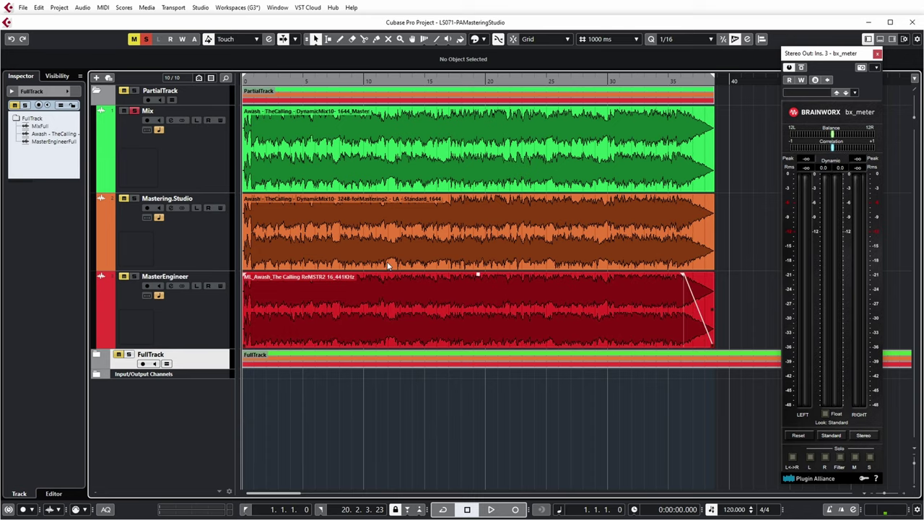
Select the Mix, Mastering.Studio and MasterEngineer tracks in turn, ending on Mix.
left_click(209, 173)
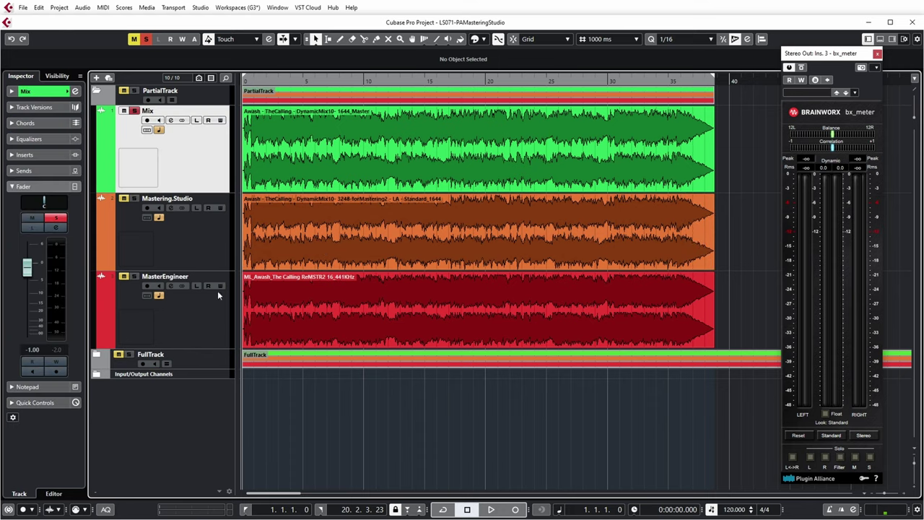
left_click(222, 240)
left_click(209, 316)
left_click(216, 251)
left_click(216, 168)
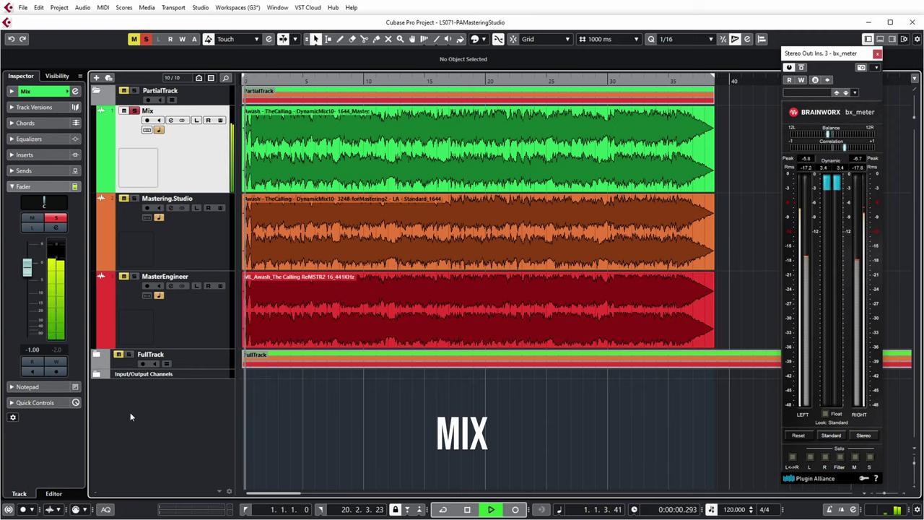
Switch solo between Mastering.Studio, MasterEngineer and the other versions during playback, ending on Mastering.Studio.
left_click(134, 199)
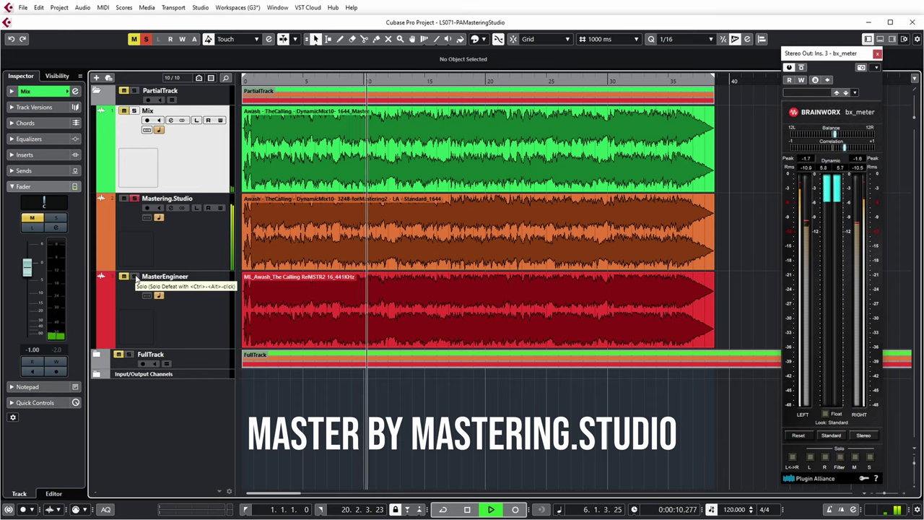
left_click(134, 277)
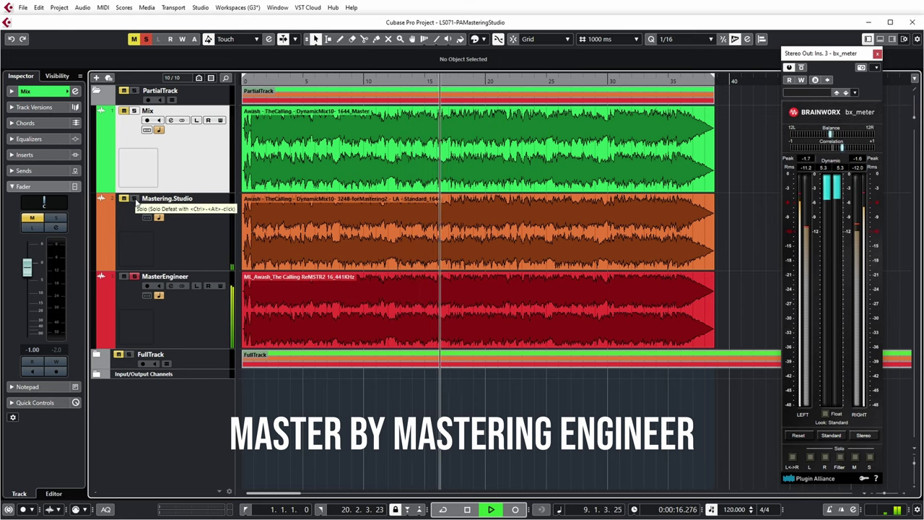
left_click(134, 110)
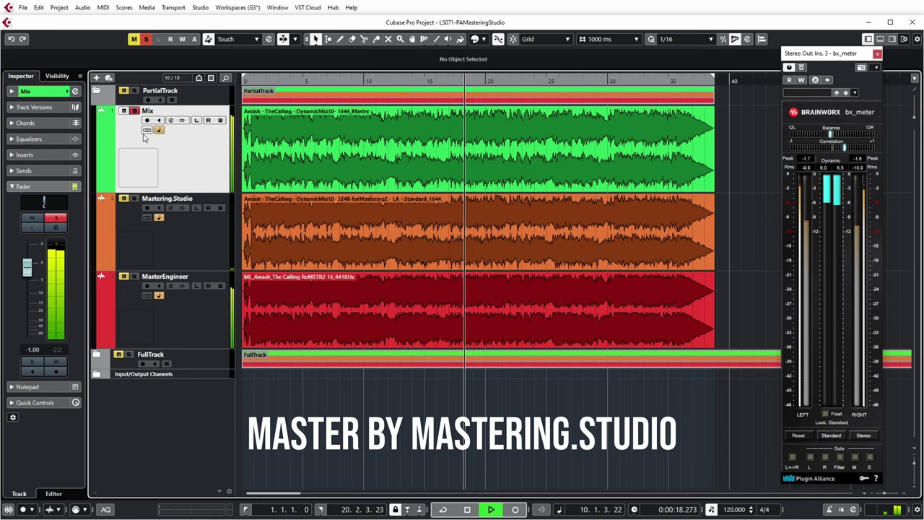
left_click(135, 277, "ctrl")
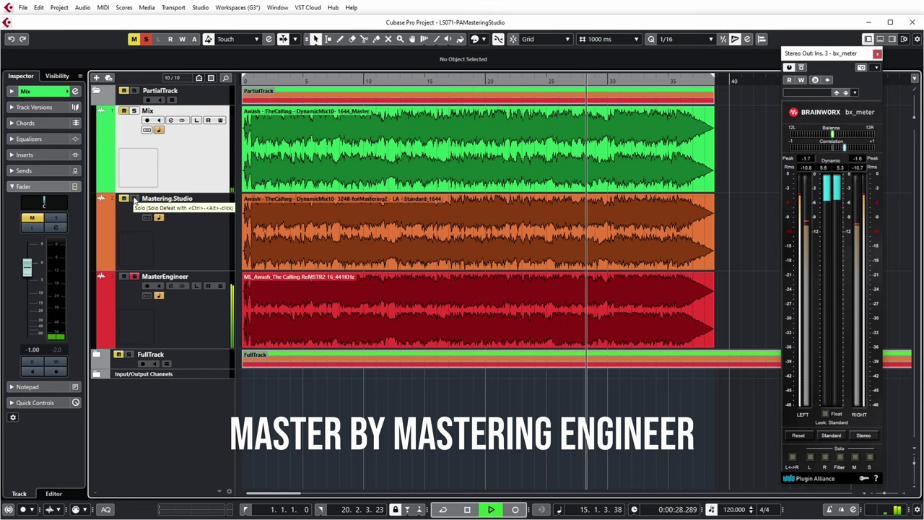
left_click(134, 199, "ctrl")
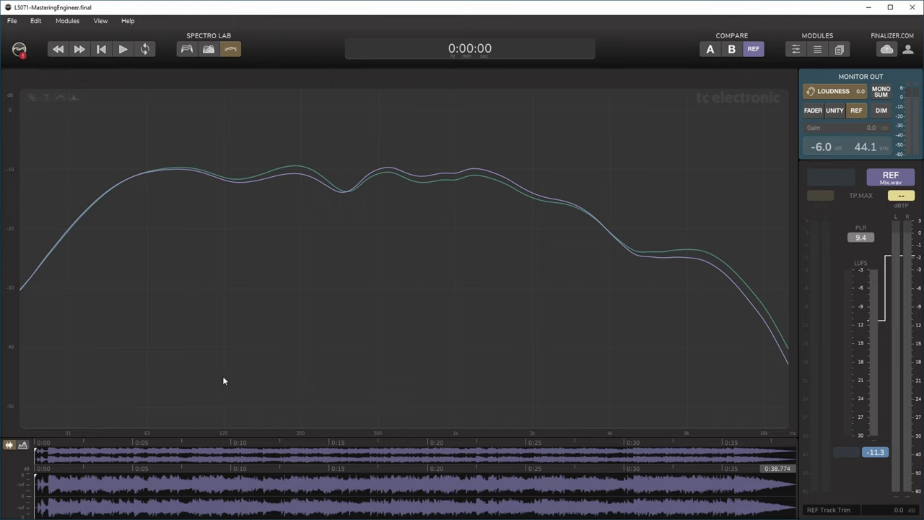
Toggle the Compare section between B and REF, ending on the processed master.
left_click(732, 49)
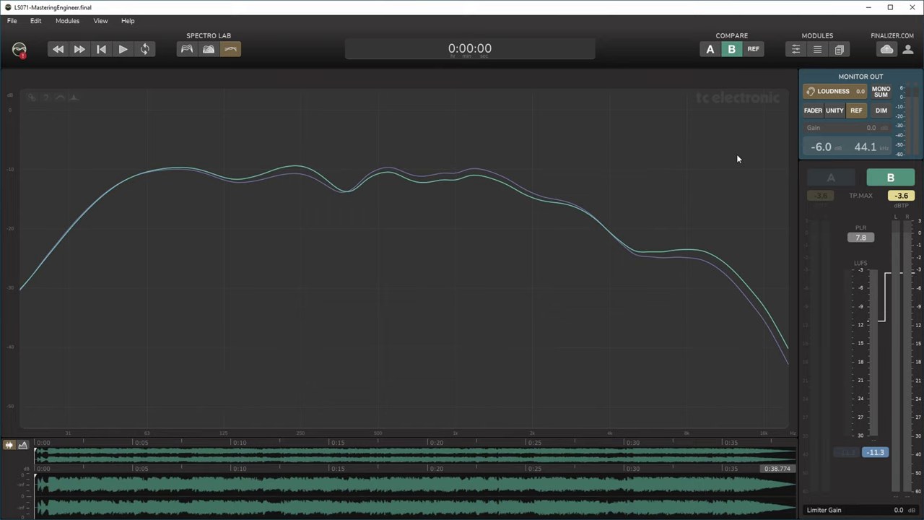
left_click(752, 53)
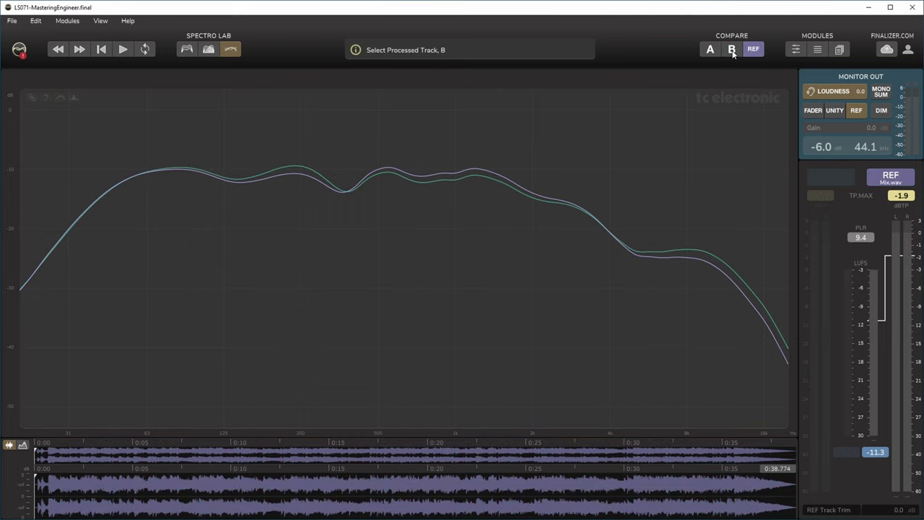
left_click(732, 53)
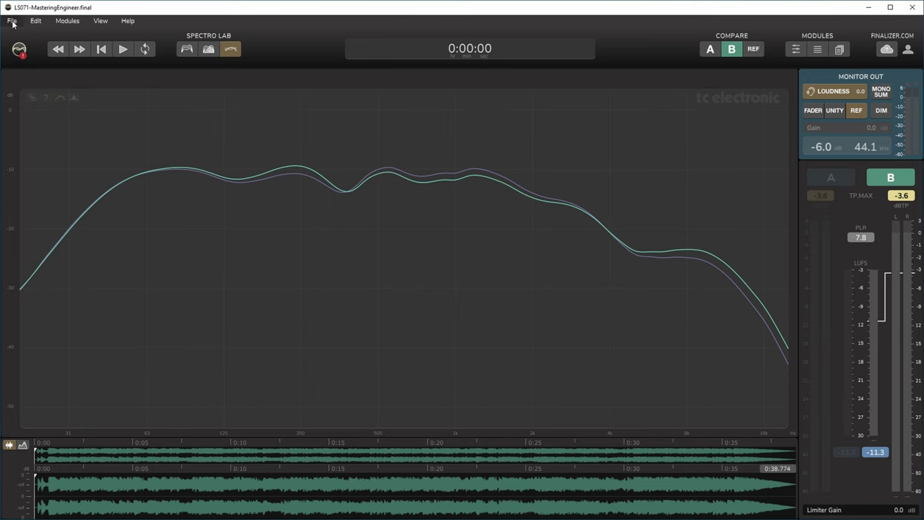
Load LS071-Mastering.Studio.final from recent files and toggle between REF and B.
left_click(13, 22)
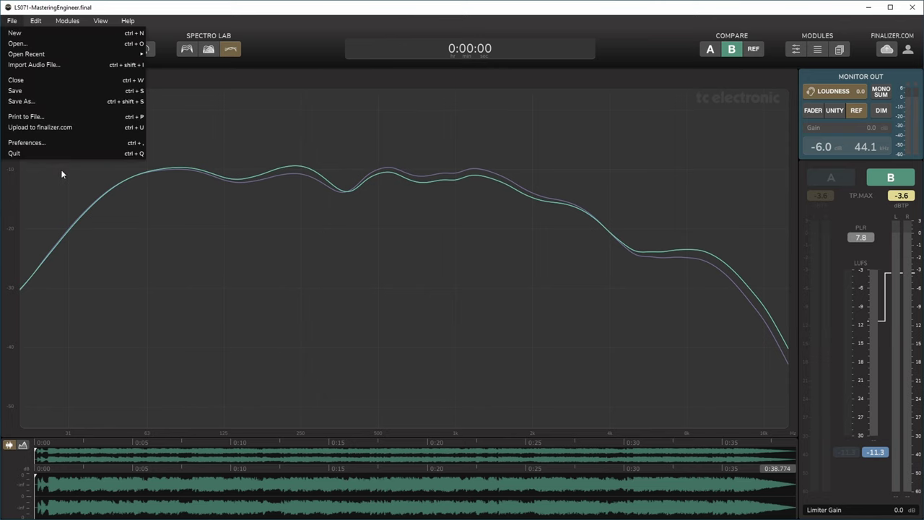
mouse_move(26, 54)
left_click(418, 69)
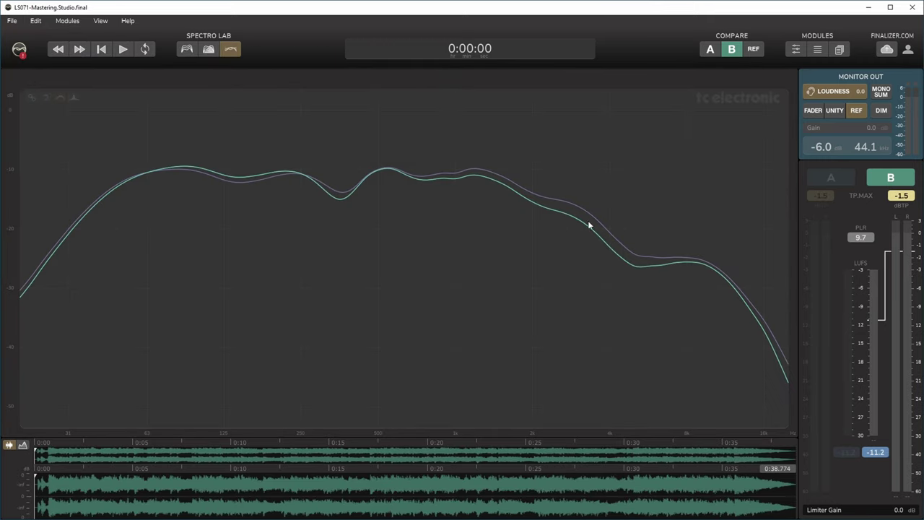
left_click(753, 49)
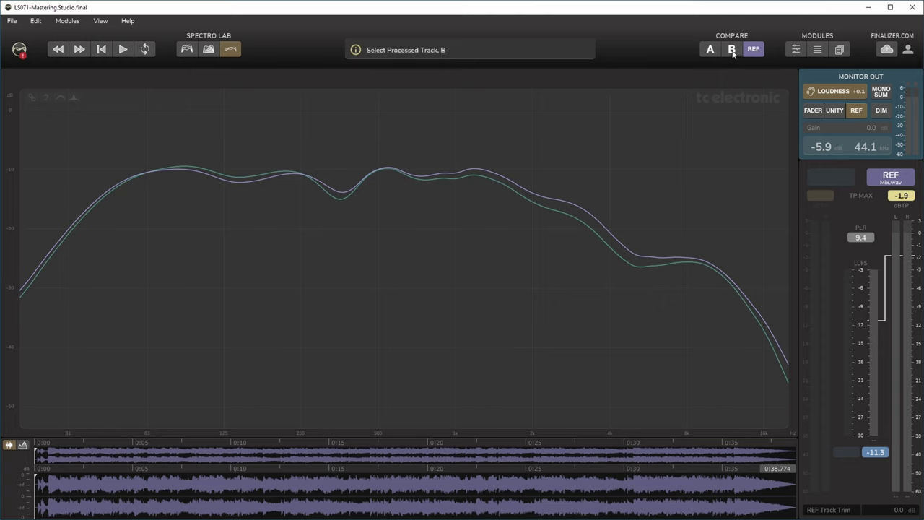
left_click(730, 49)
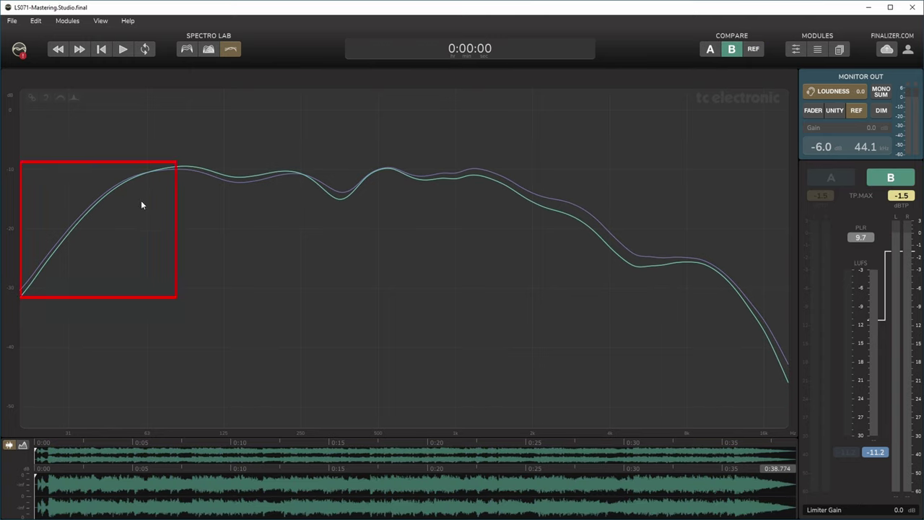